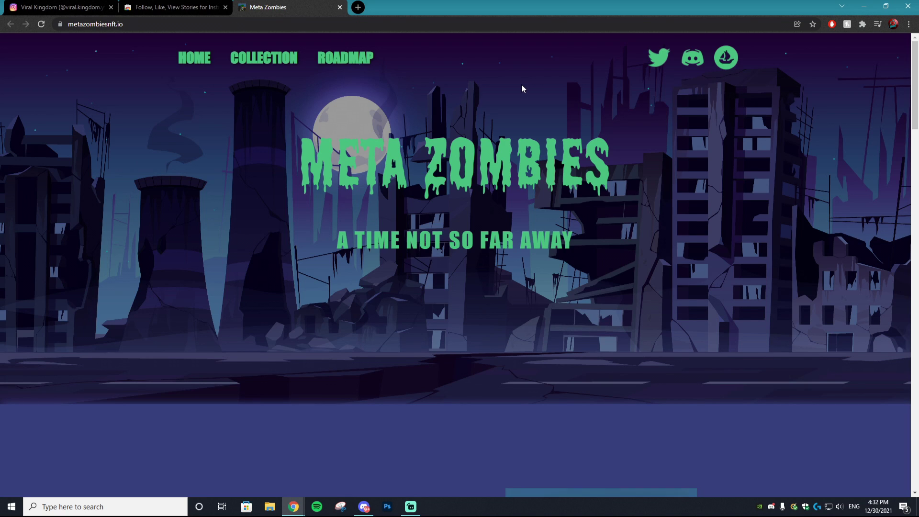
Step: Scroll up and down through the Meta Zombies website page
scroll(523, 84, down, 3)
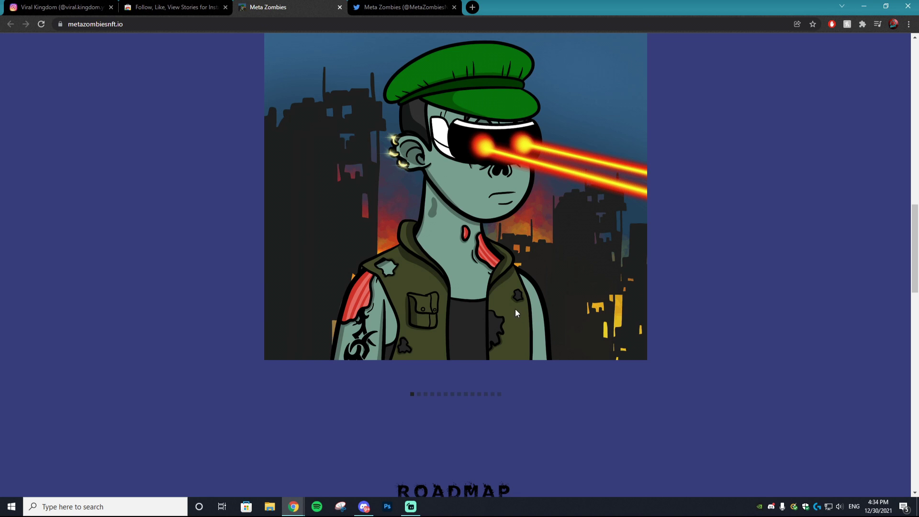
scroll(503, 303, down, 5)
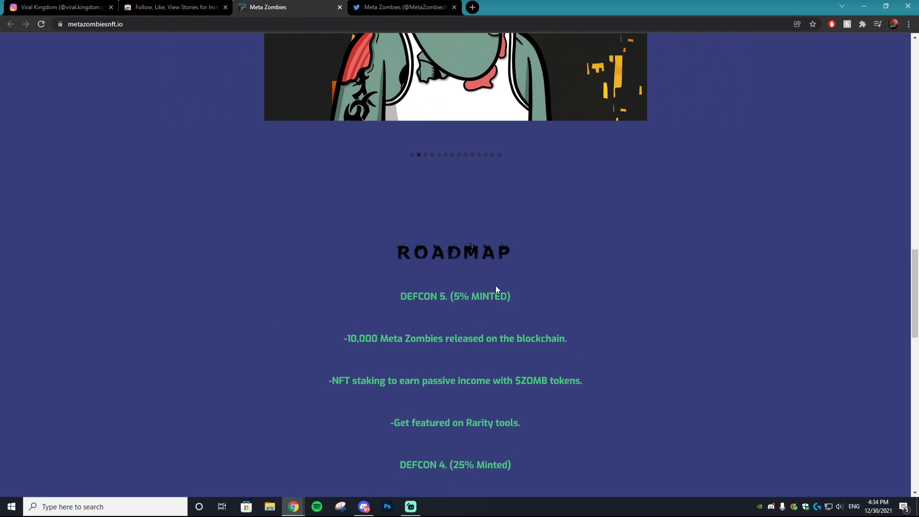
scroll(521, 295, down, 3)
scroll(503, 290, down, 2)
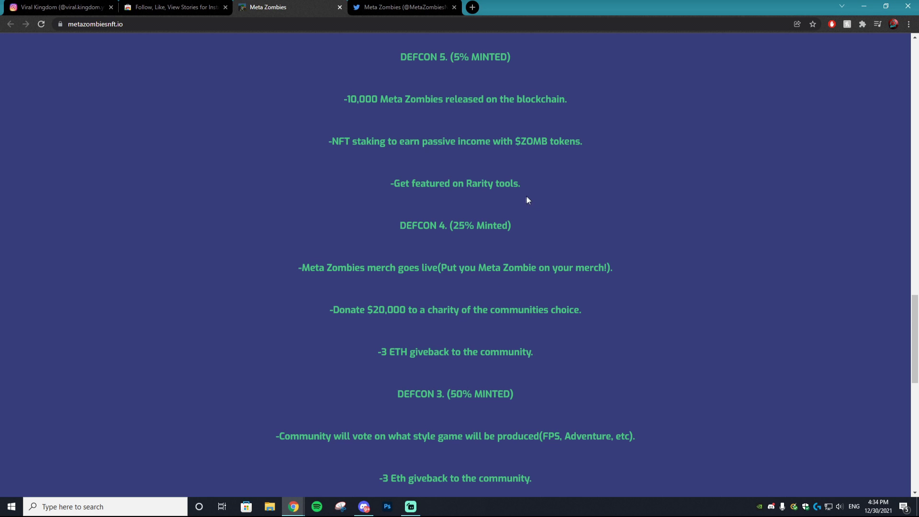
scroll(527, 198, down, 3)
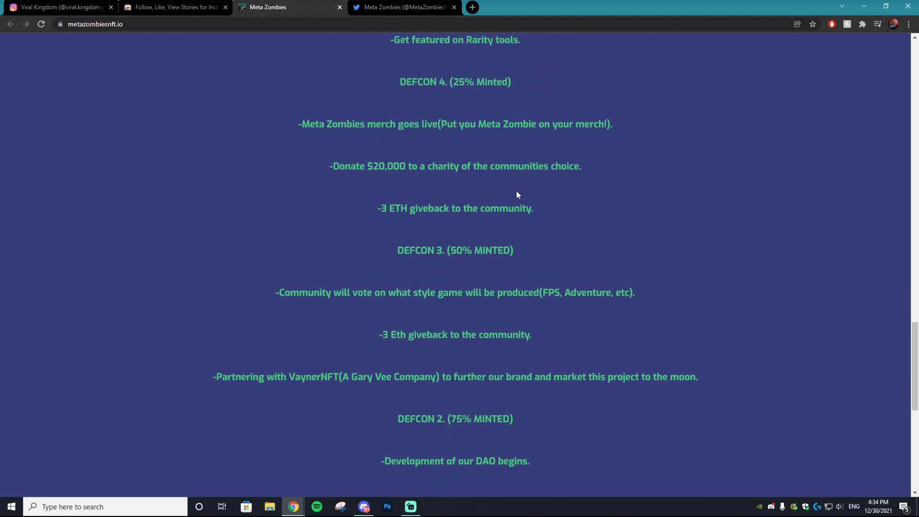
scroll(516, 194, up, 12)
scroll(510, 190, up, 4)
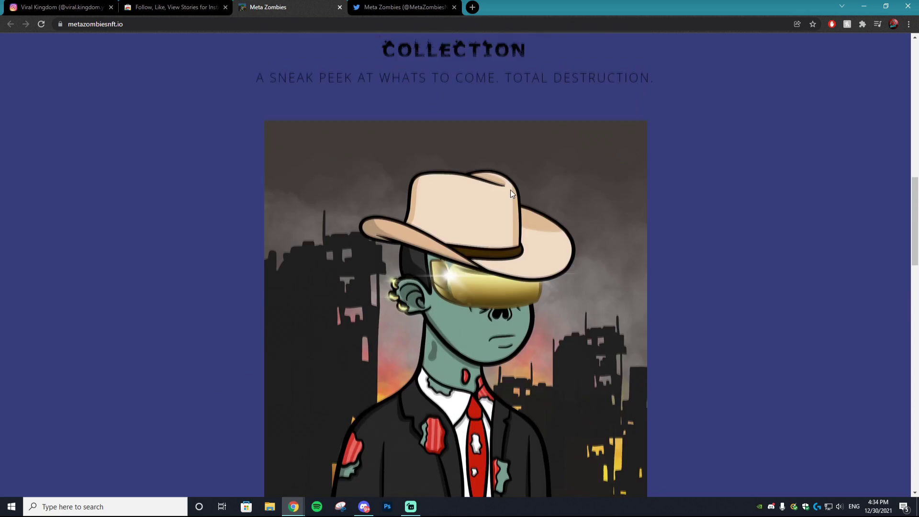
scroll(510, 190, down, 11)
scroll(498, 145, down, 13)
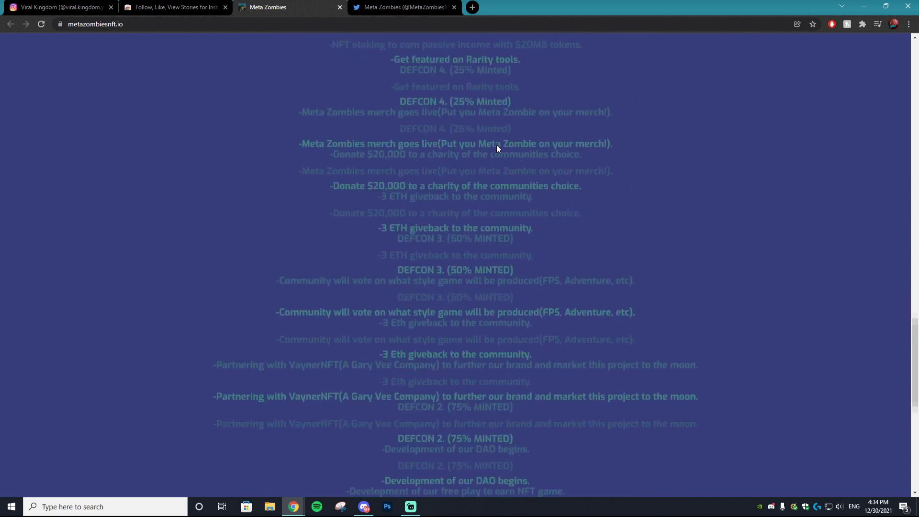
scroll(489, 187, up, 20)
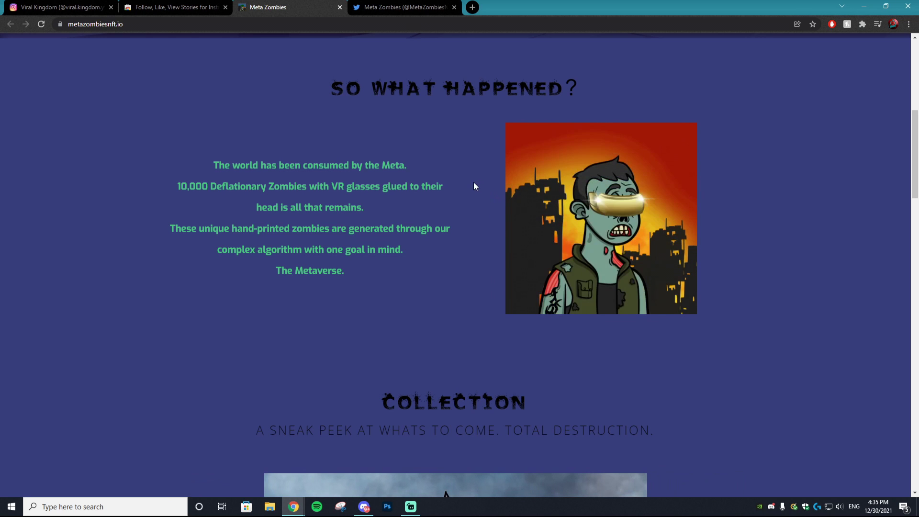
Step: Switch between the Instagram profile and the extension's Chrome Web Store listing, ending on the listing
click(174, 8)
click(86, 4)
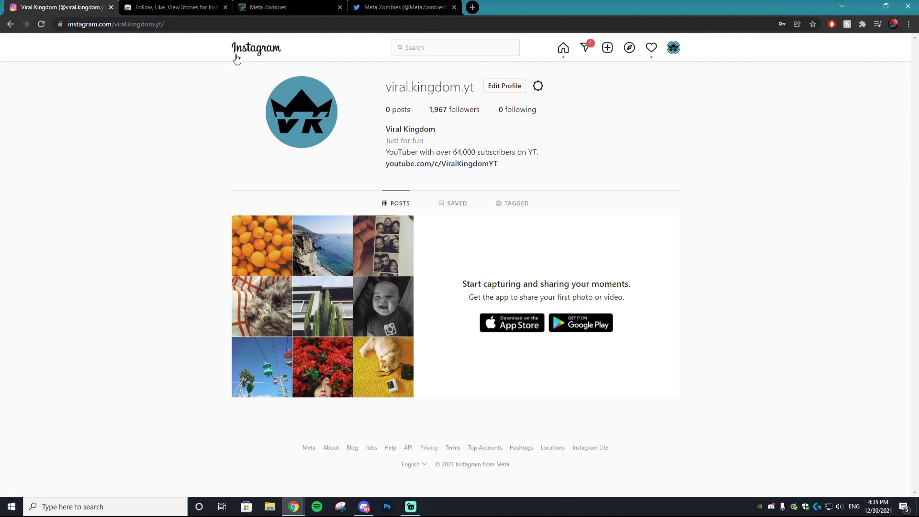
click(196, 9)
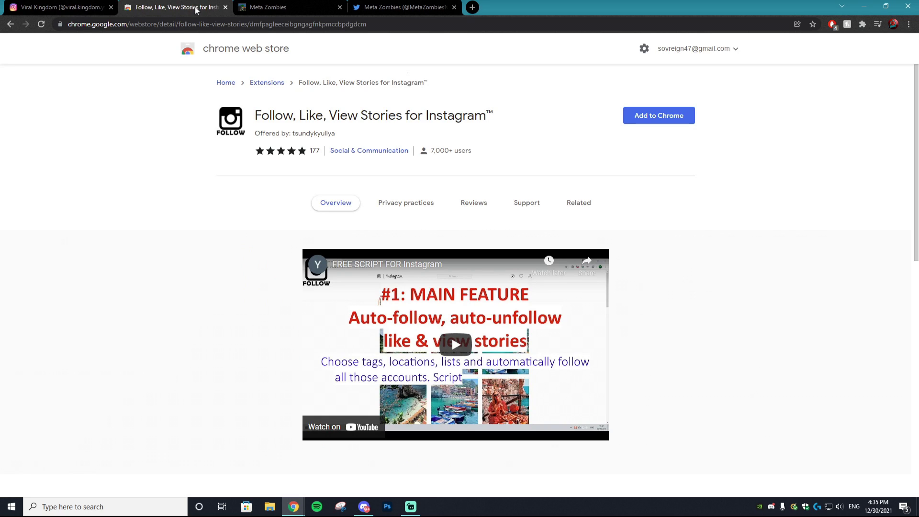
Step: Add 'Follow, Like, View Stories for Instagram' to Chrome, then return to the Instagram tab
drag(371, 116, 431, 115)
click(491, 116)
click(652, 120)
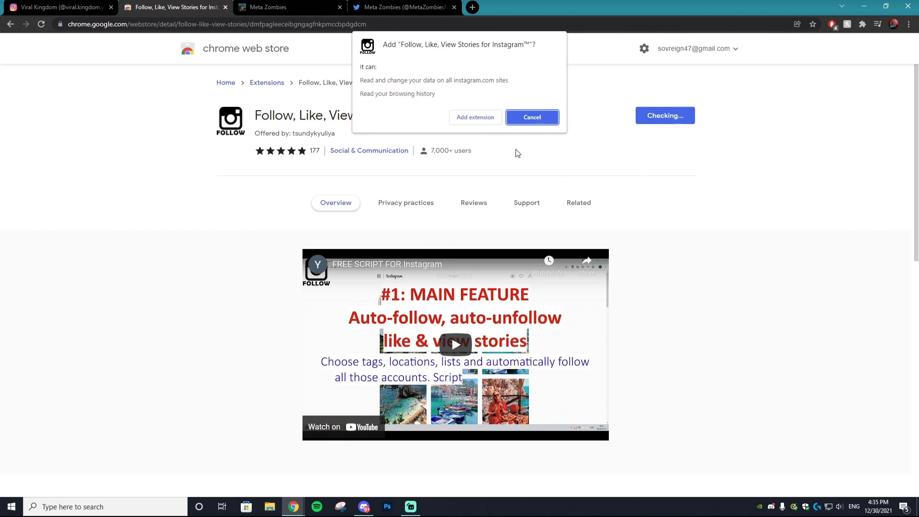
click(483, 117)
click(579, 202)
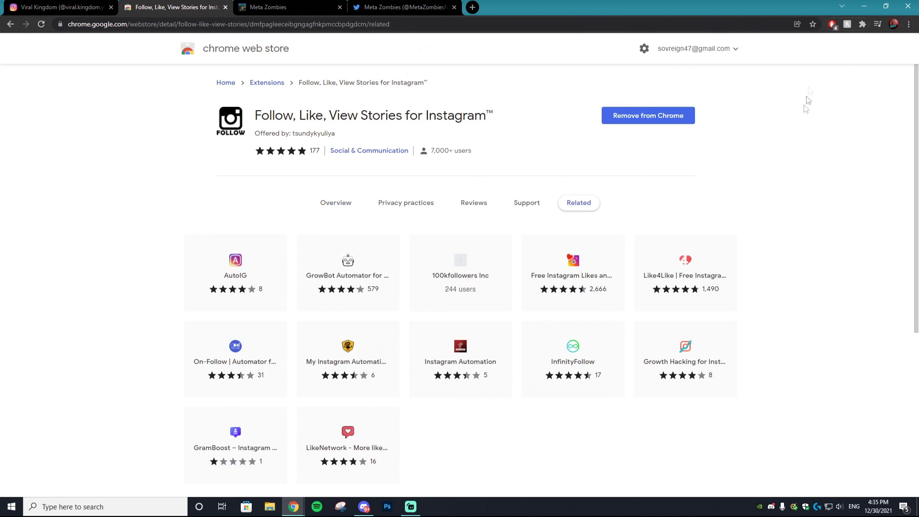
key(ctrl+1)
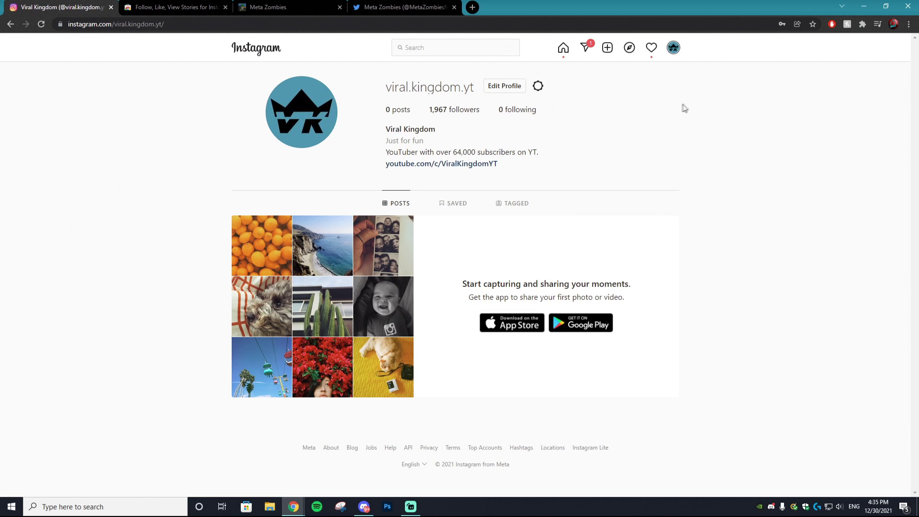
Step: Inspect the Instagram profile's page address in the address bar
click(99, 23)
click(145, 27)
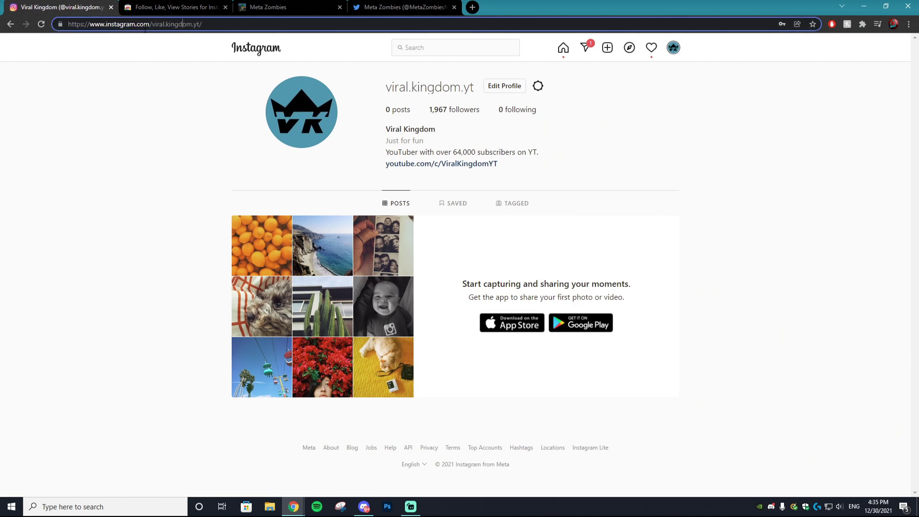
mouse_move(214, 27)
mouse_down()
mouse_move(151, 24)
mouse_move(203, 24)
mouse_up()
click(156, 23)
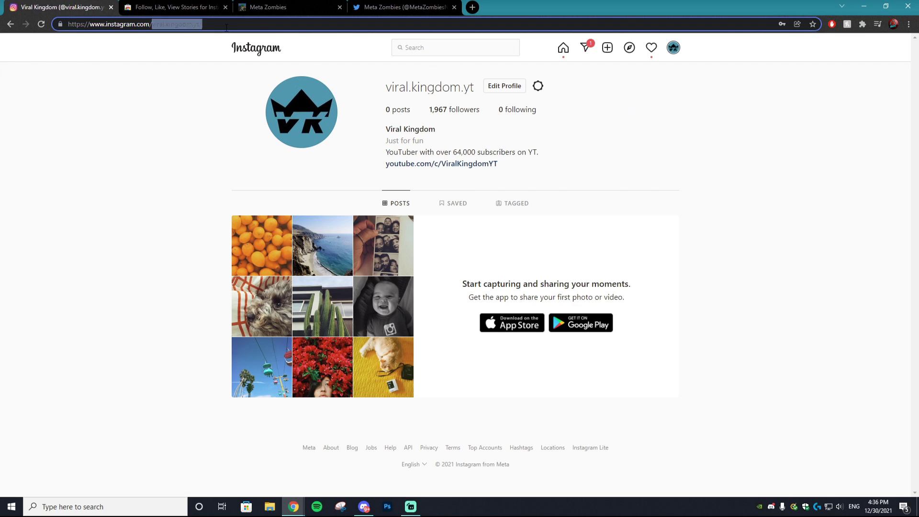
click(202, 24)
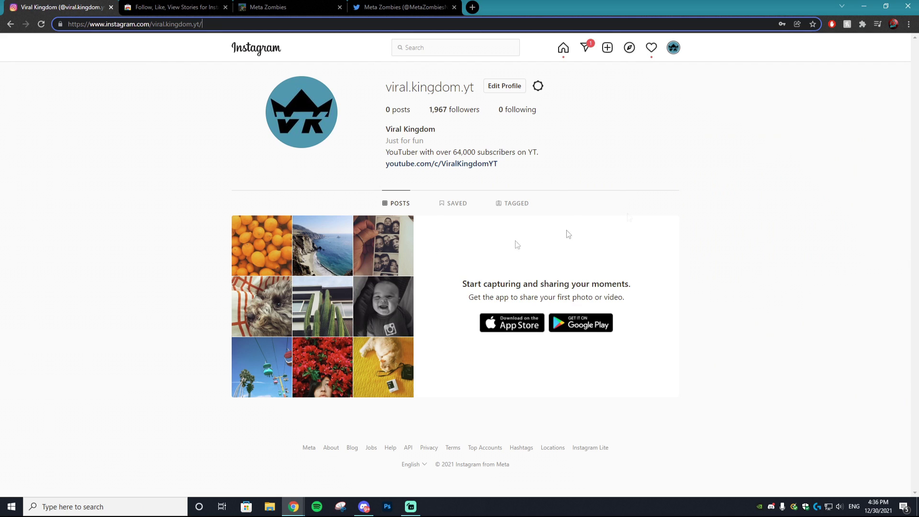
Step: Launch the Follow, Like, View Stories extension and dismiss its first-run alert
click(863, 25)
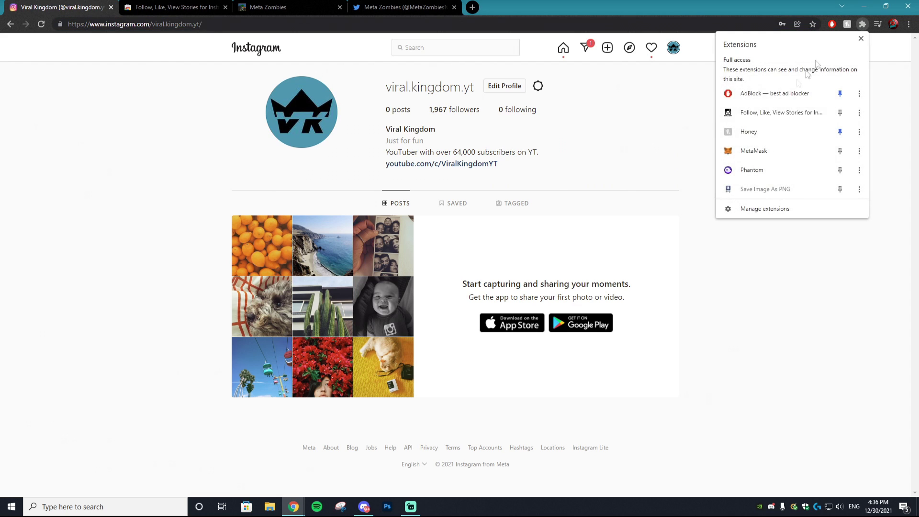
click(757, 117)
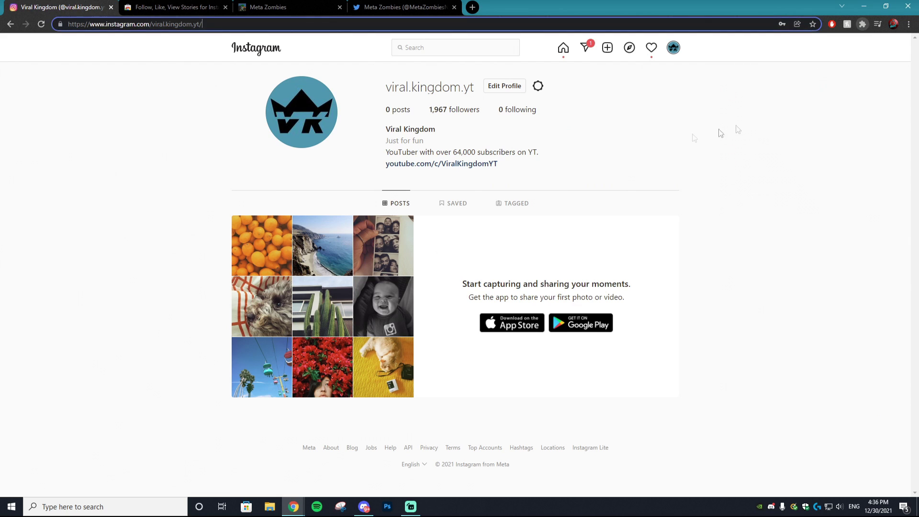
click(543, 160)
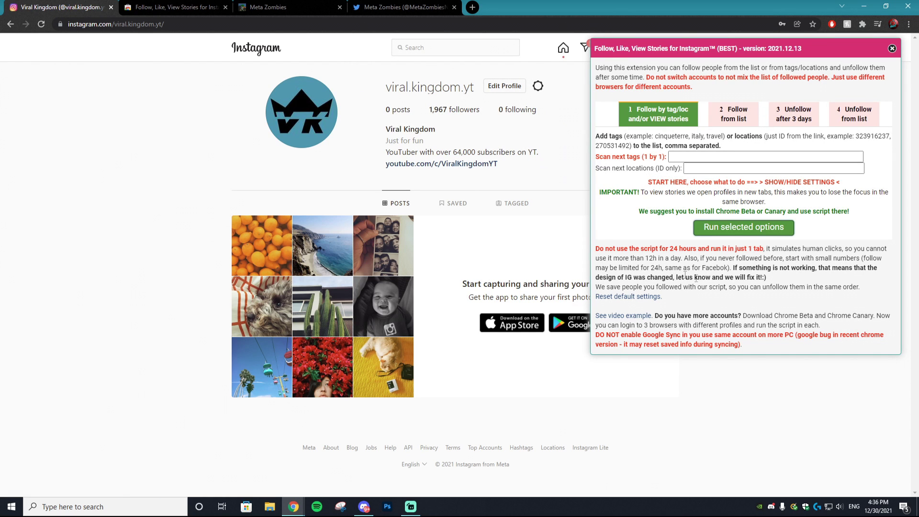
Step: Enter 'nfg, crypto' as the tags to scan and run the selected options
click(690, 154)
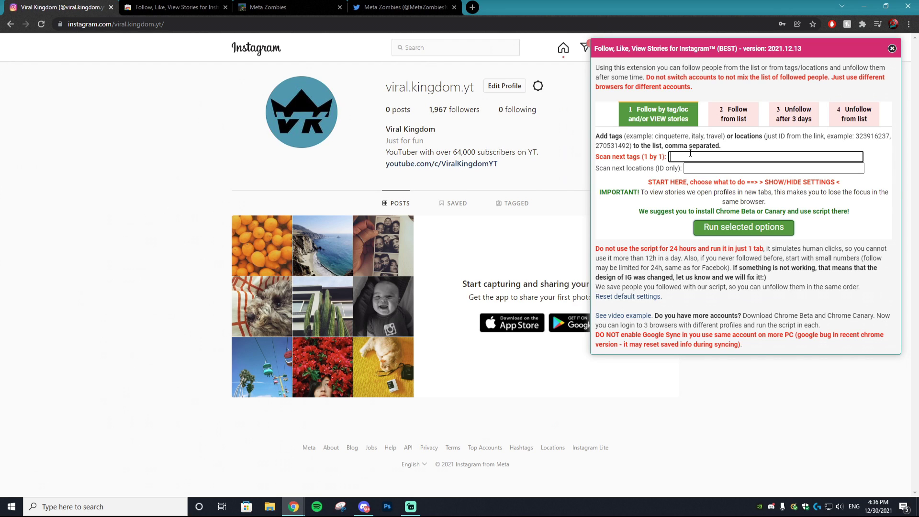
text(nfg)
text(, crypto)
click(727, 233)
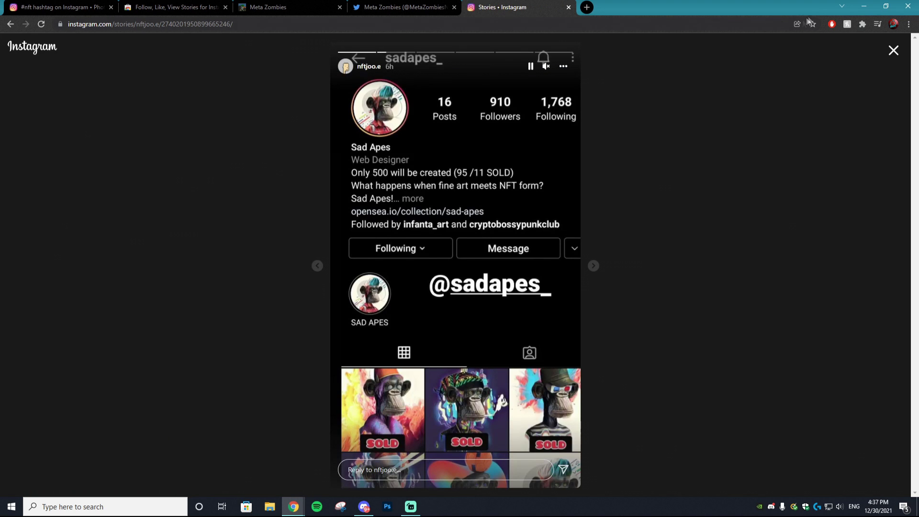
Step: Open Chrome's extensions list after the #nft run plays stories
click(862, 24)
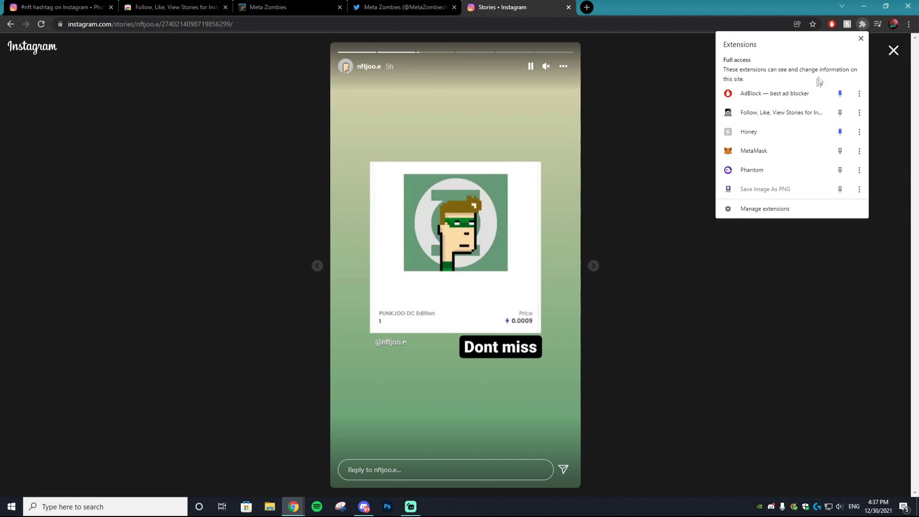
Step: Close the run's summary, reopen the extension in 'Follow from list' mode, and close the post
click(768, 110)
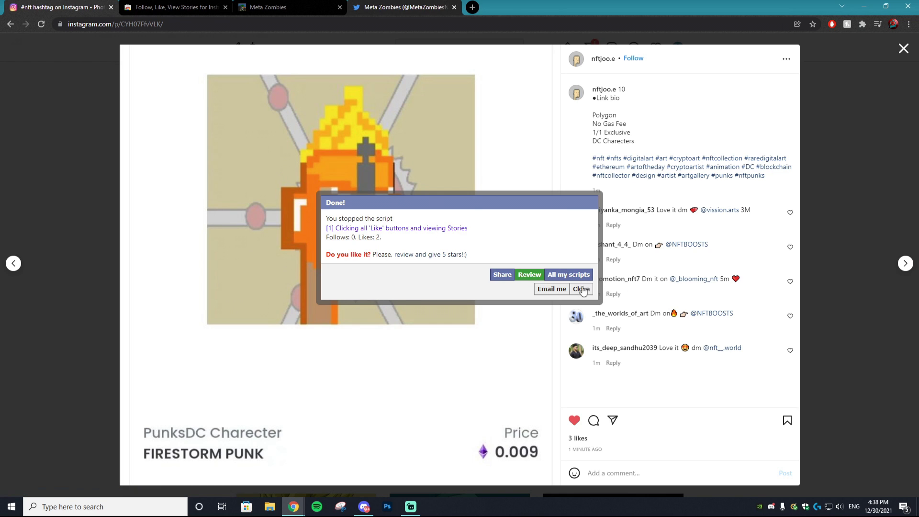
click(581, 289)
click(861, 24)
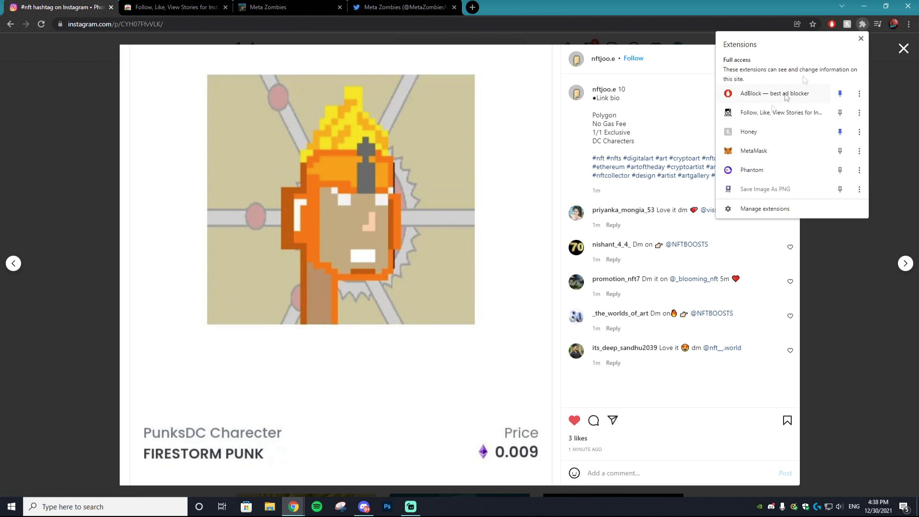
click(778, 112)
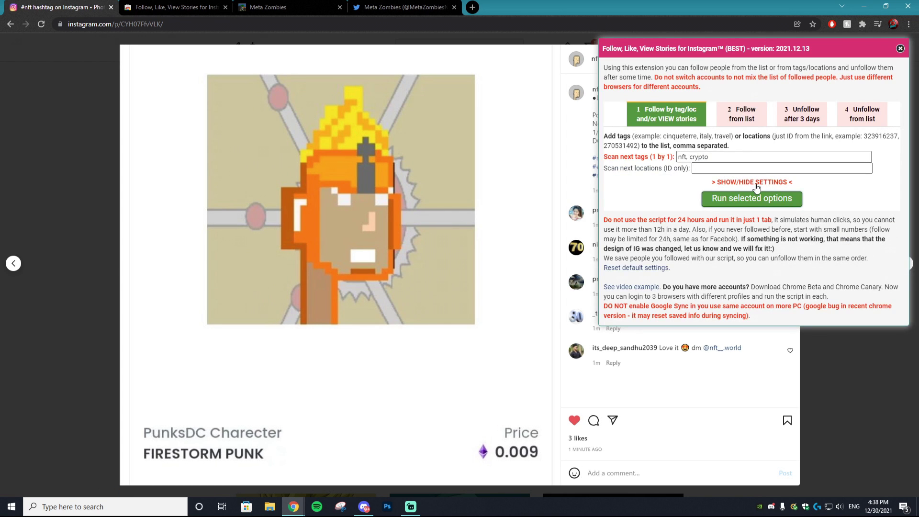
click(740, 115)
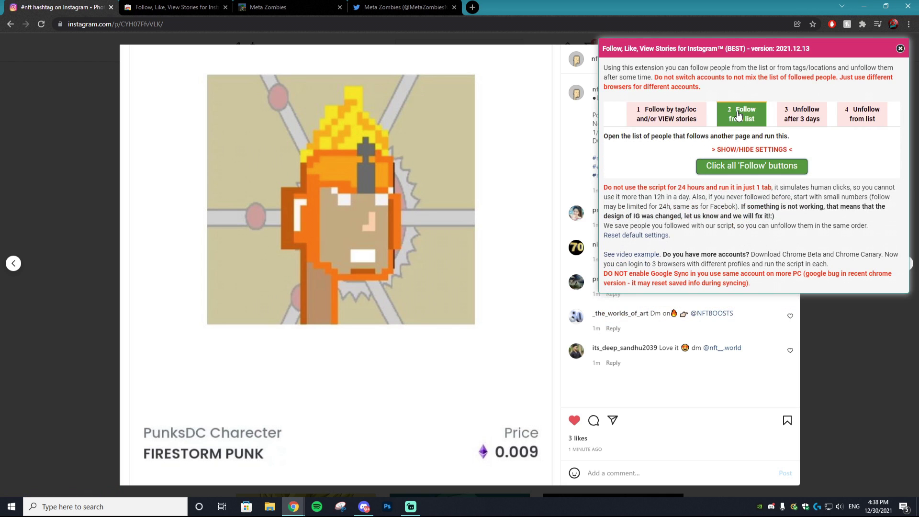
click(172, 43)
Step: Search 'bored', open boredapeyachtclub's follower list, and open the follow extension over it
click(437, 49)
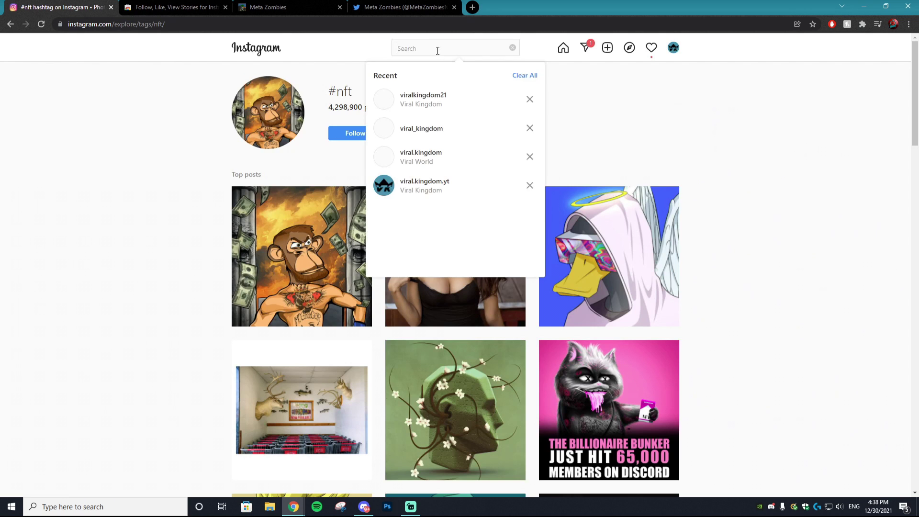
text(bored)
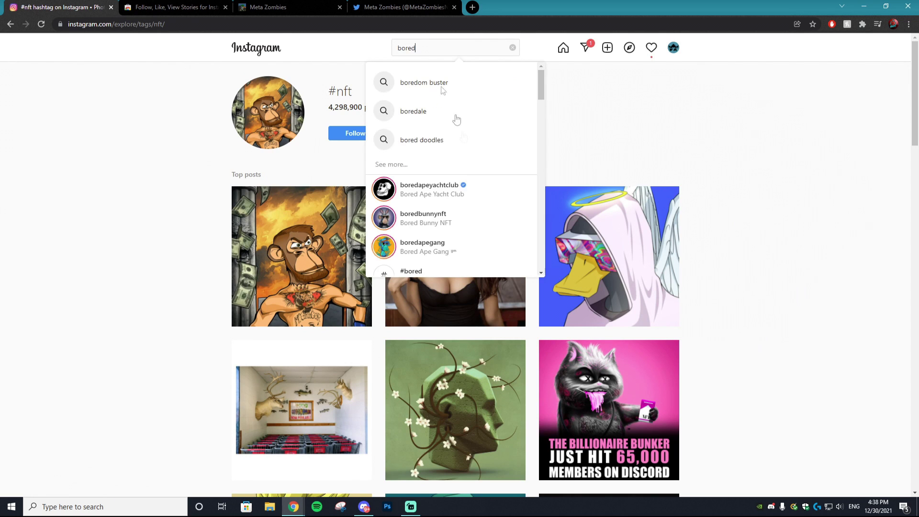
click(463, 187)
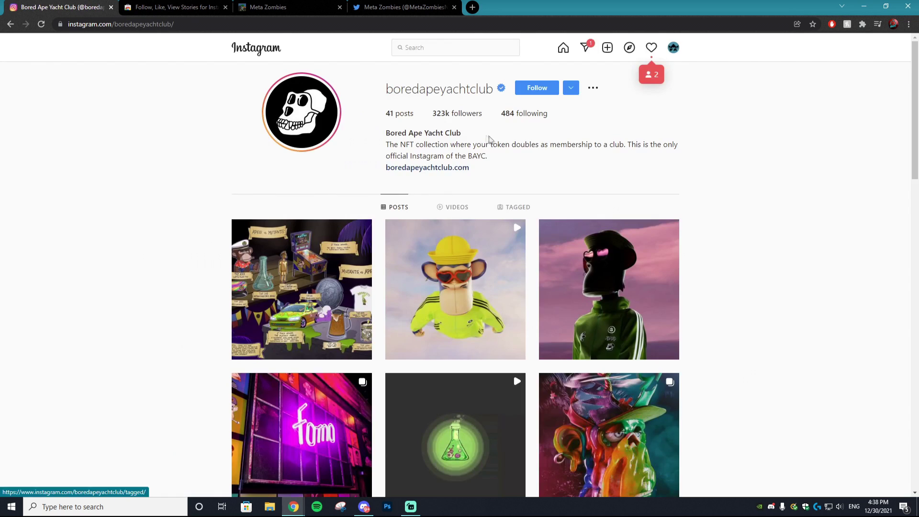
click(459, 115)
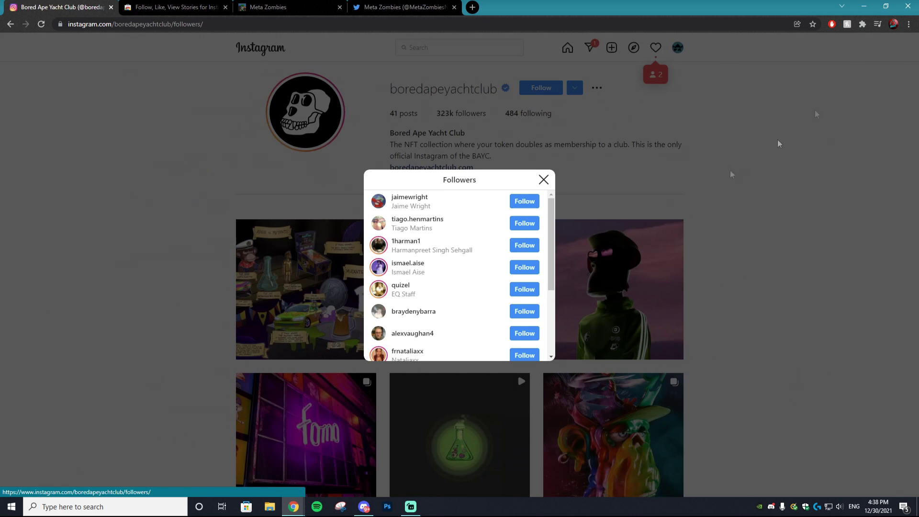
click(862, 25)
click(749, 93)
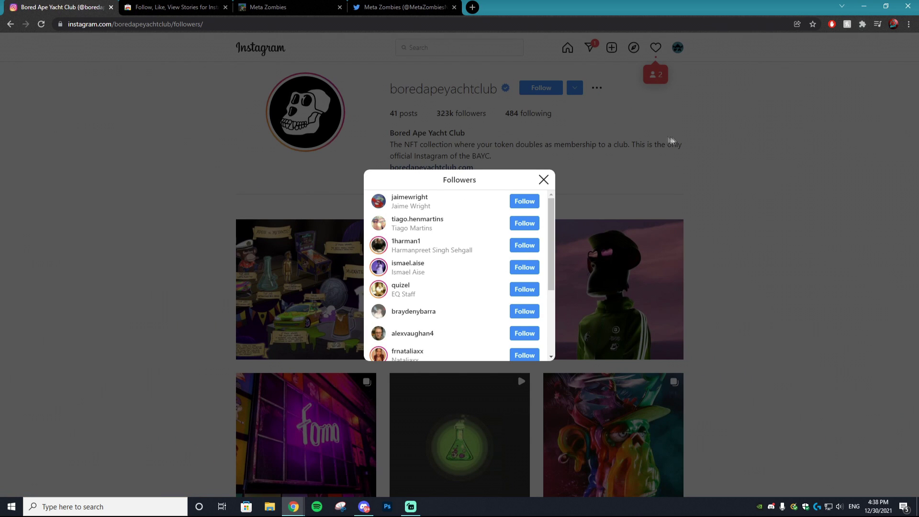
Step: Review settings, run 'Click all Follow buttons' to follow 8 accounts, then close the report
click(751, 119)
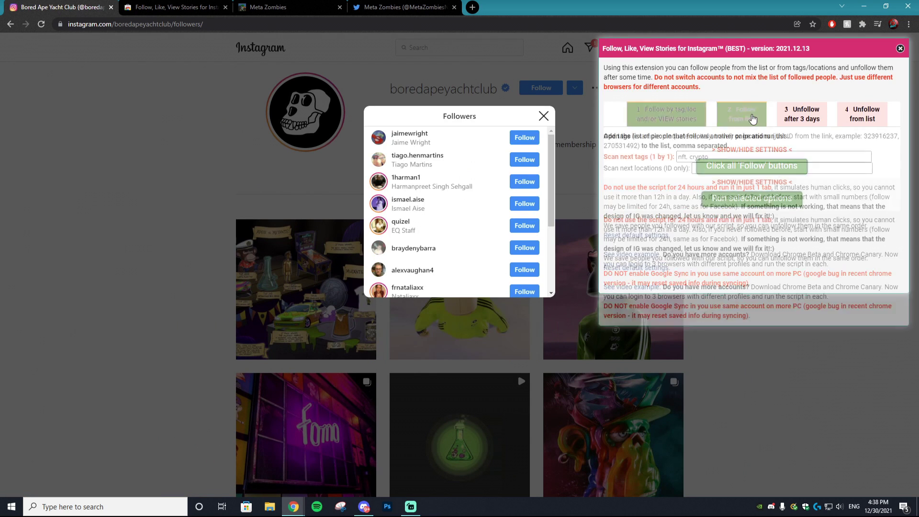
click(751, 150)
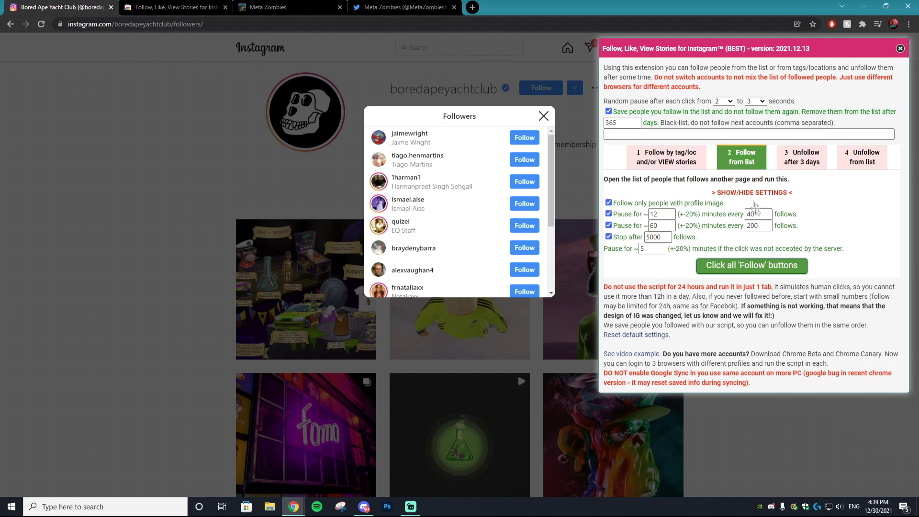
click(751, 194)
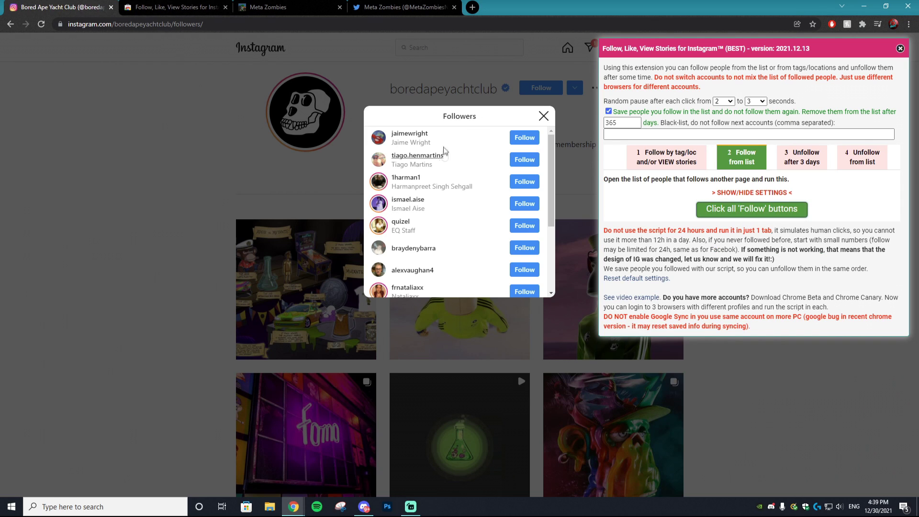
click(754, 214)
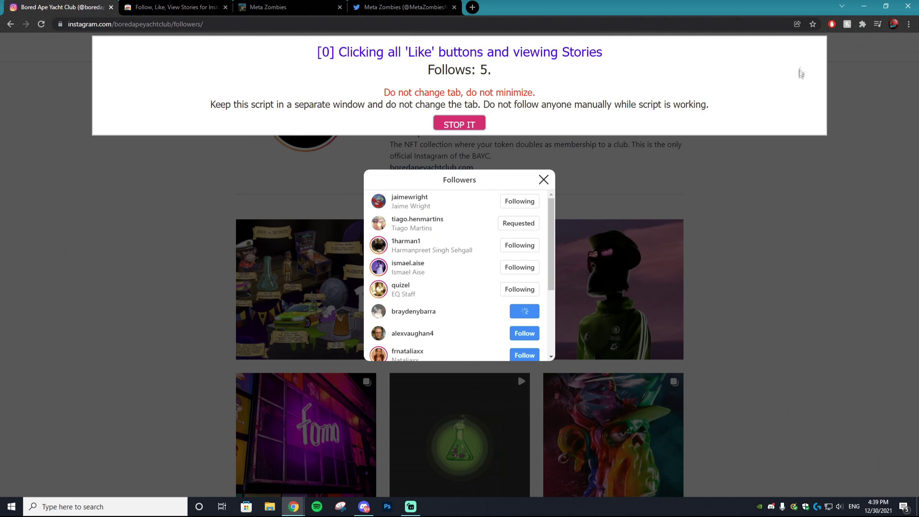
click(862, 24)
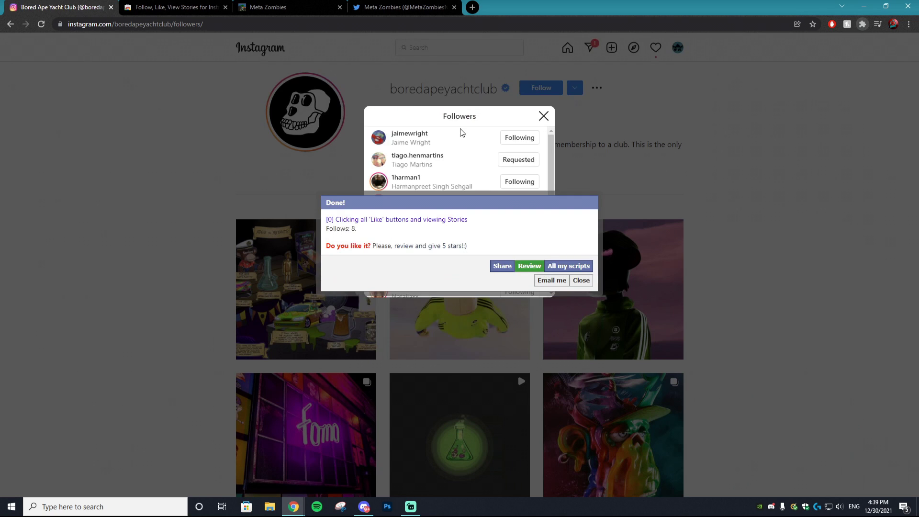
click(581, 280)
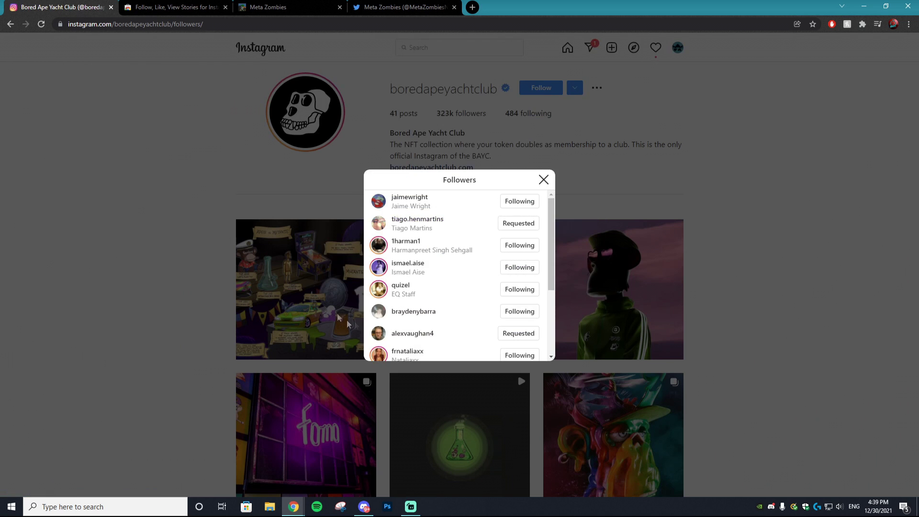
Step: Close the follower list, go to your own profile, and review your Following list
scroll(474, 239, down, 2)
click(543, 180)
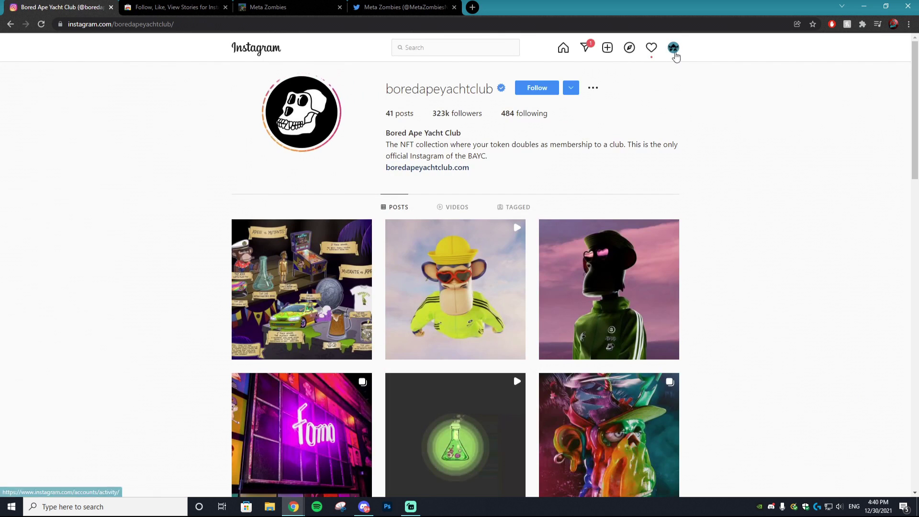
click(674, 48)
click(624, 72)
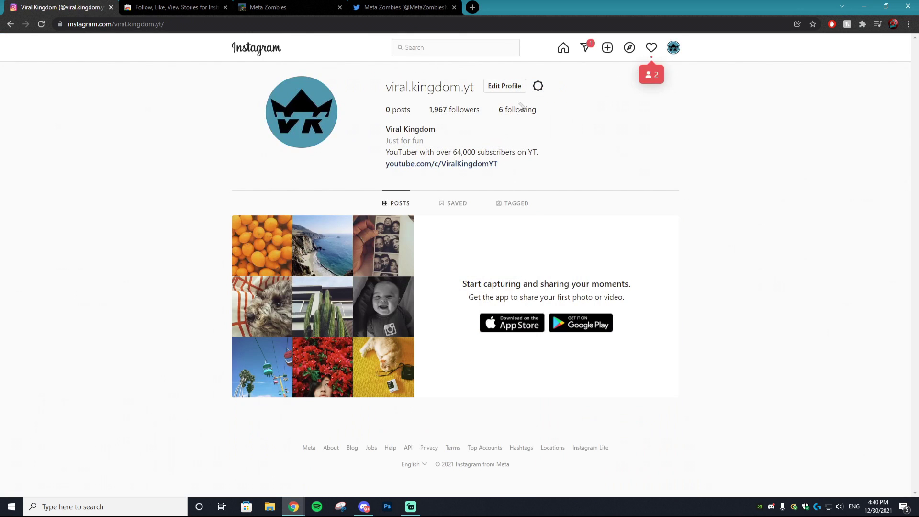
click(508, 112)
scroll(490, 277, down, 5)
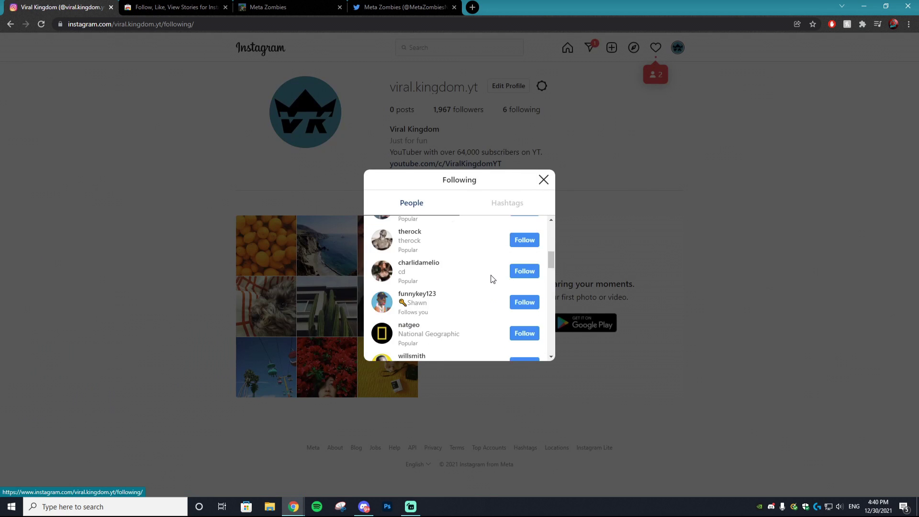
scroll(490, 277, up, 5)
click(665, 206)
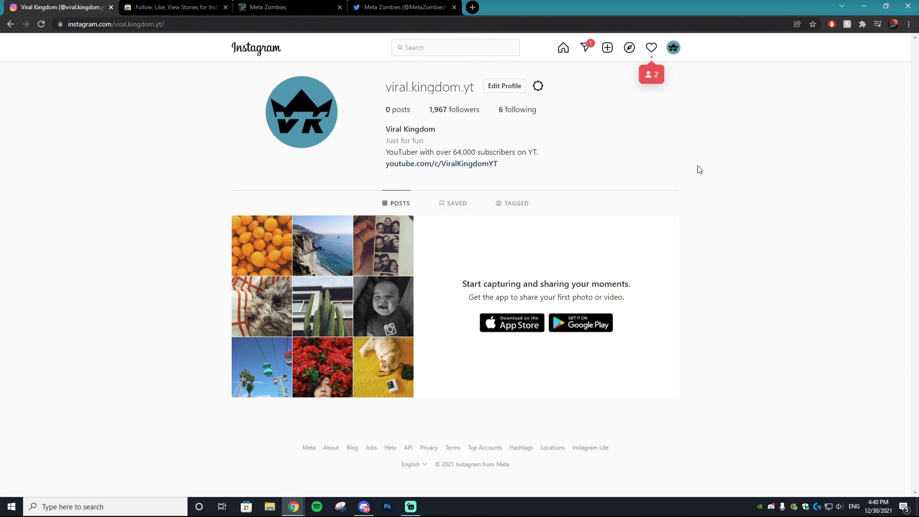
Step: Open the follow extension and switch it to 'Unfollow from list' mode
click(862, 24)
click(751, 117)
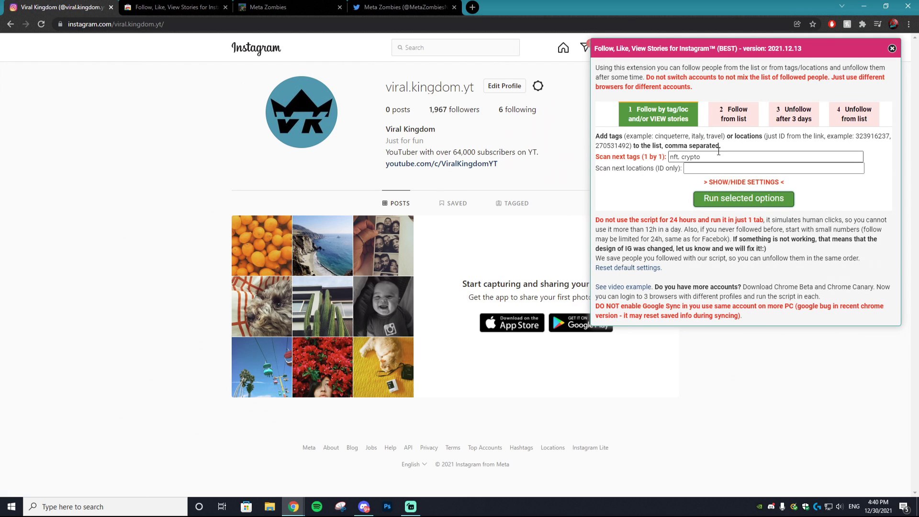
click(856, 115)
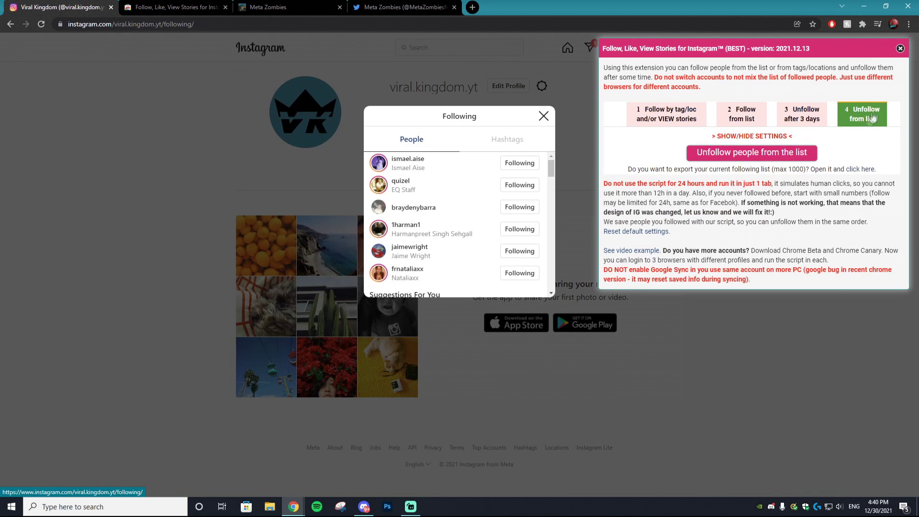
Step: Run 'Unfollow people from the list' to unfollow the accounts the script followed
click(772, 154)
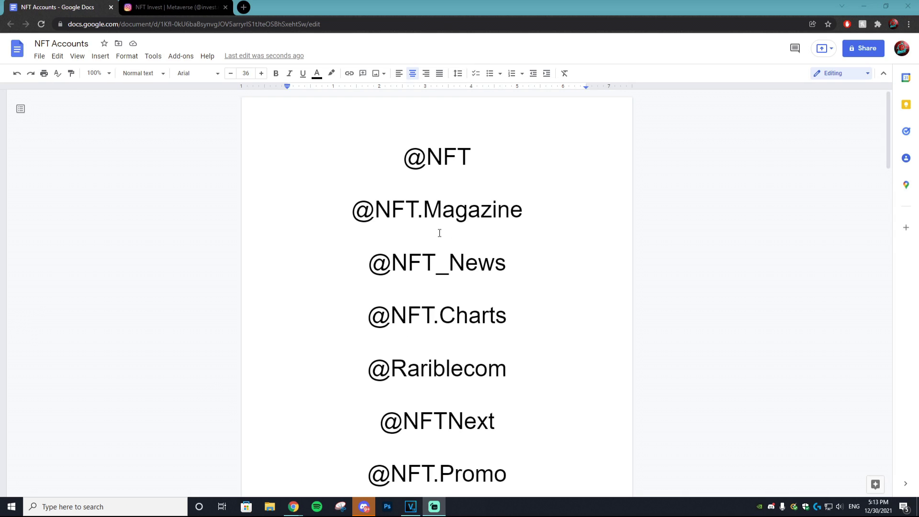
scroll(438, 232, down, 2)
scroll(451, 240, up, 2)
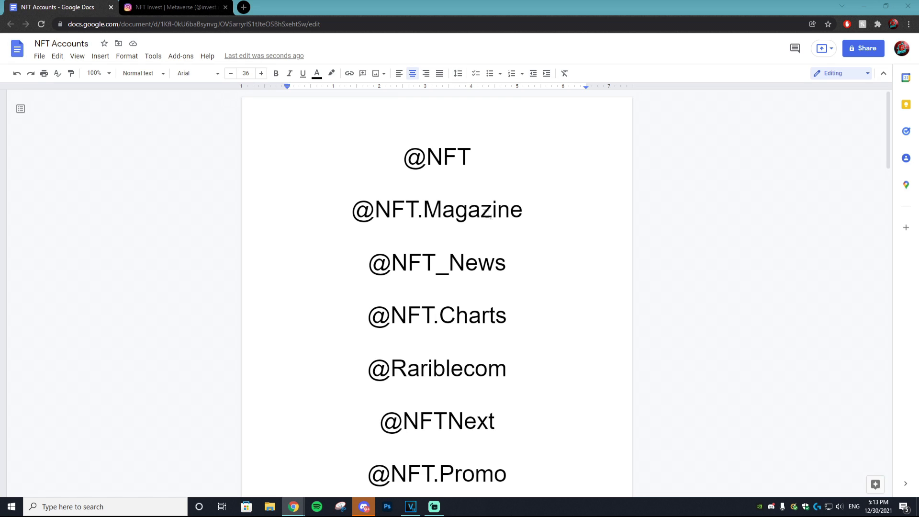
scroll(514, 228, down, 2)
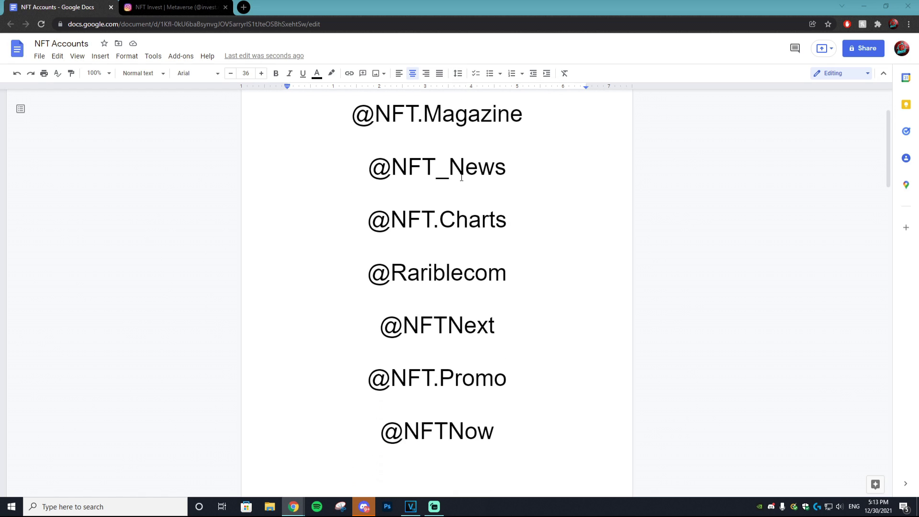
click(440, 225)
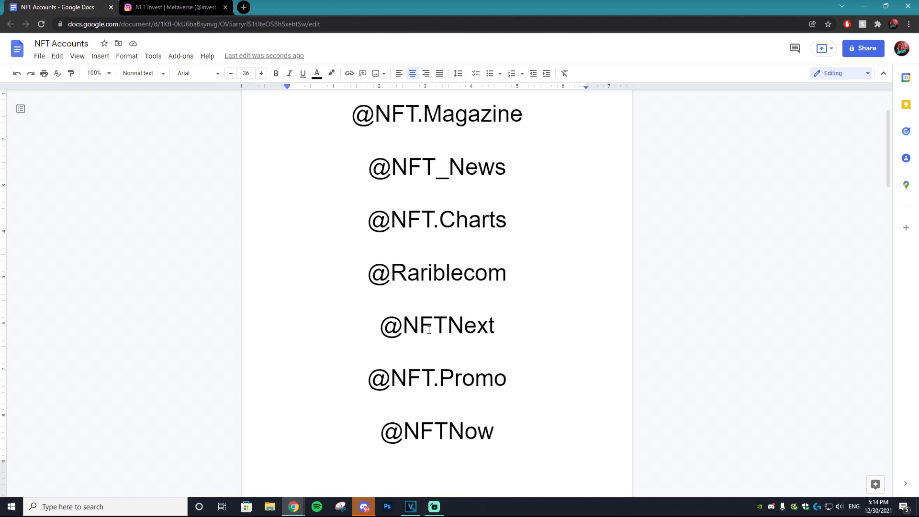
scroll(470, 335, down, 3)
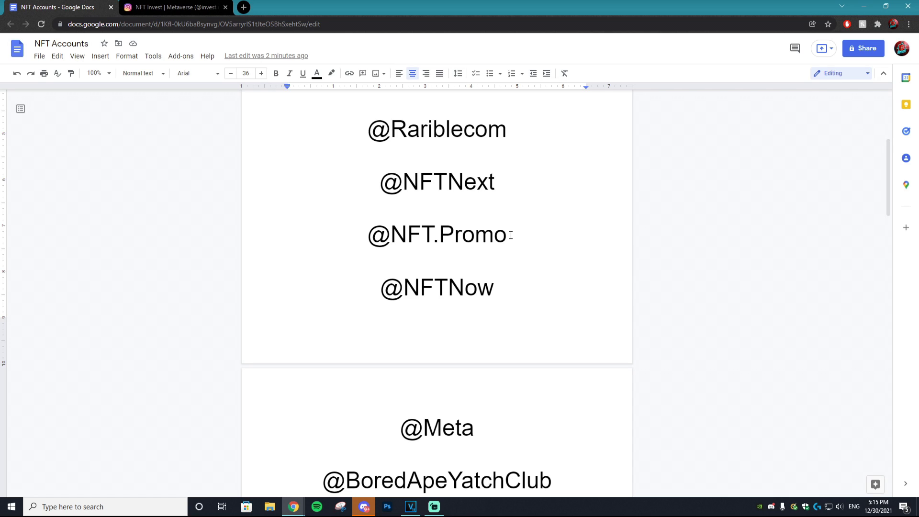
scroll(511, 235, down, 2)
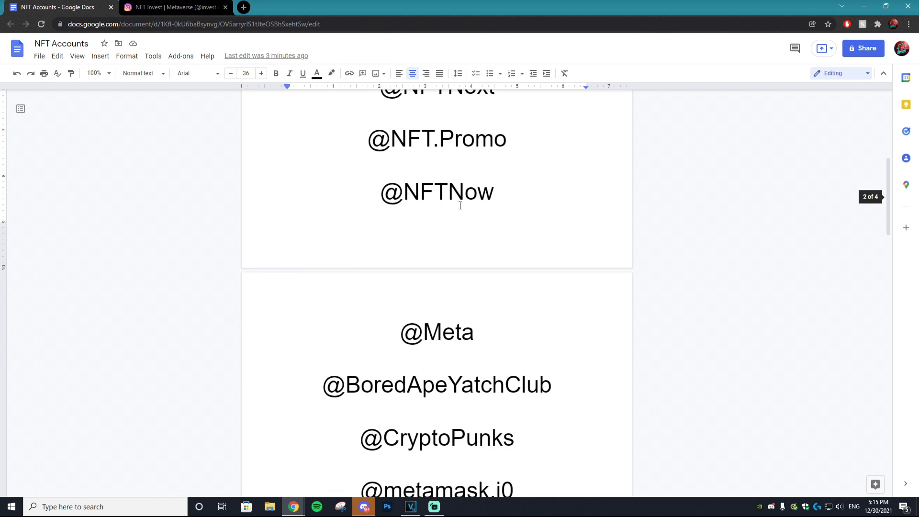
scroll(459, 205, down, 3)
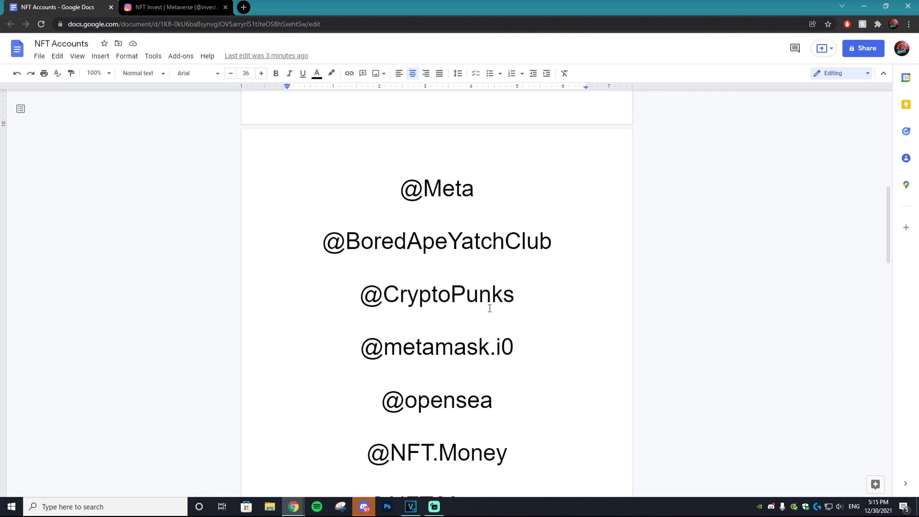
scroll(490, 309, down, 3)
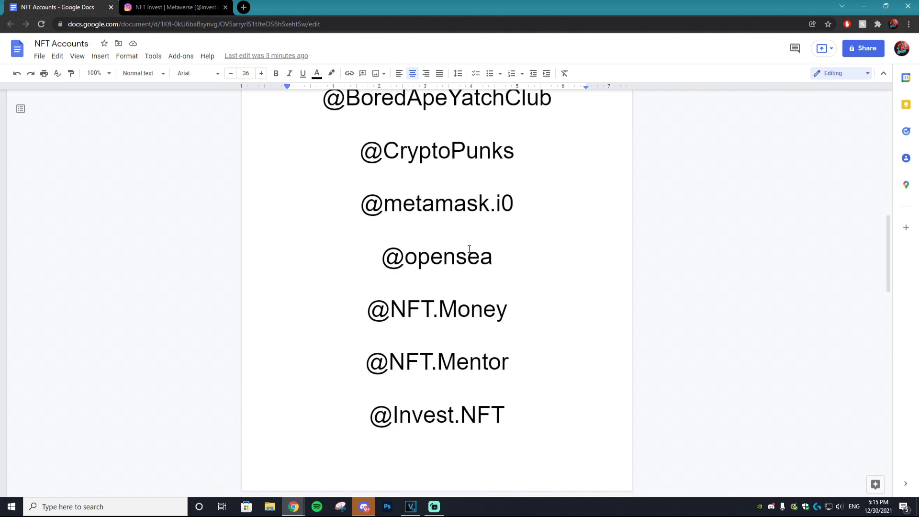
scroll(490, 315, down, 2)
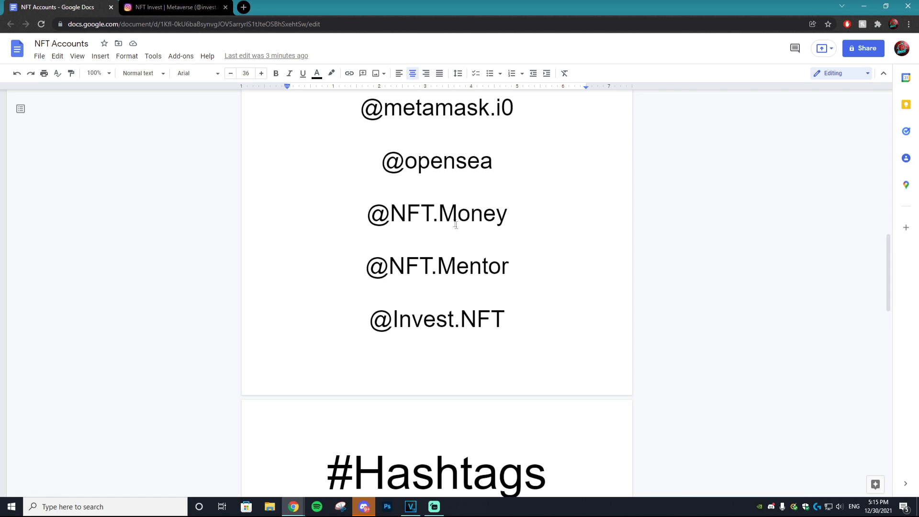
click(453, 269)
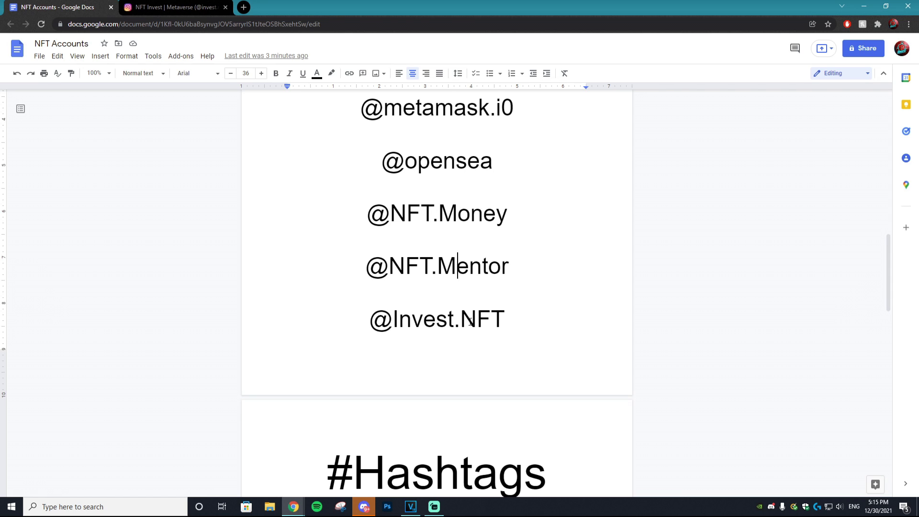
scroll(466, 323, up, 15)
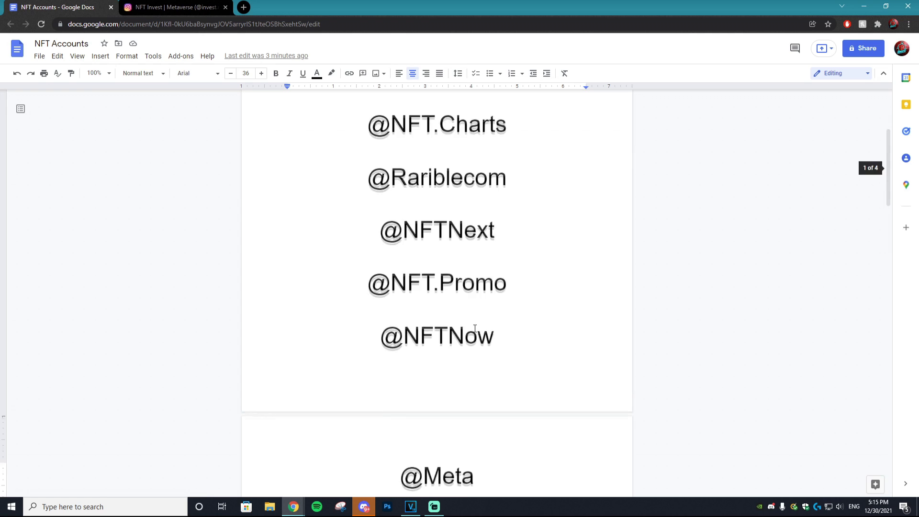
scroll(467, 325, up, 1)
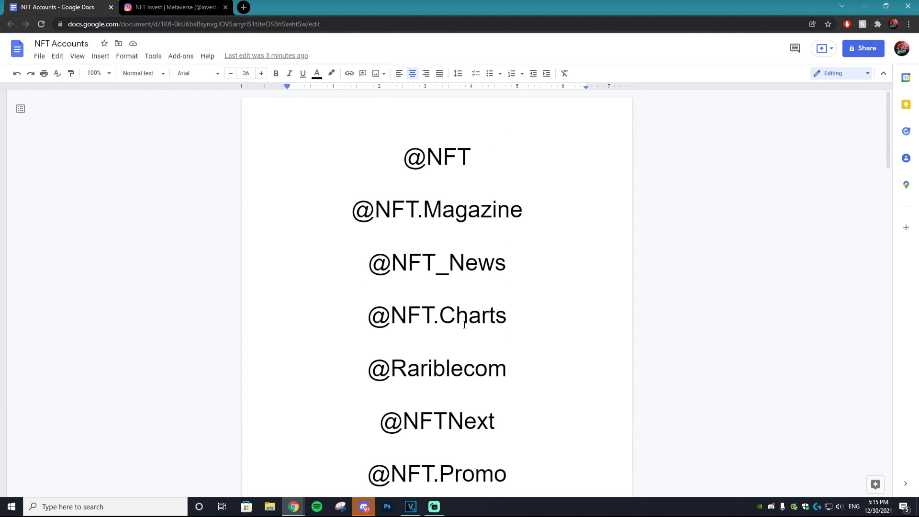
scroll(460, 320, down, 18)
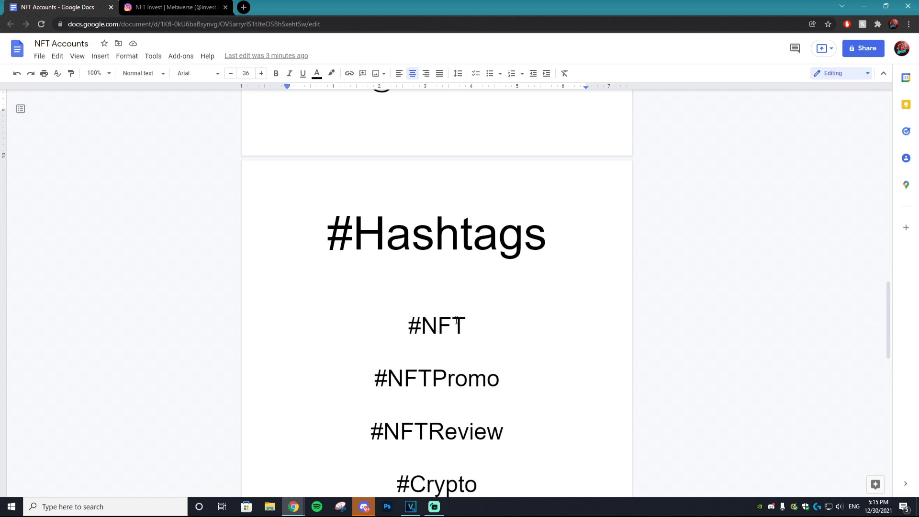
scroll(450, 317, down, 2)
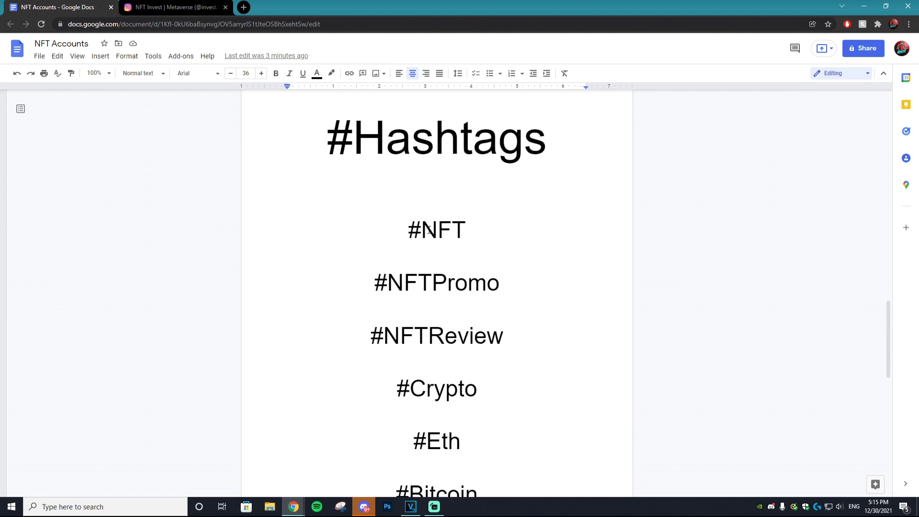
scroll(429, 231, down, 1)
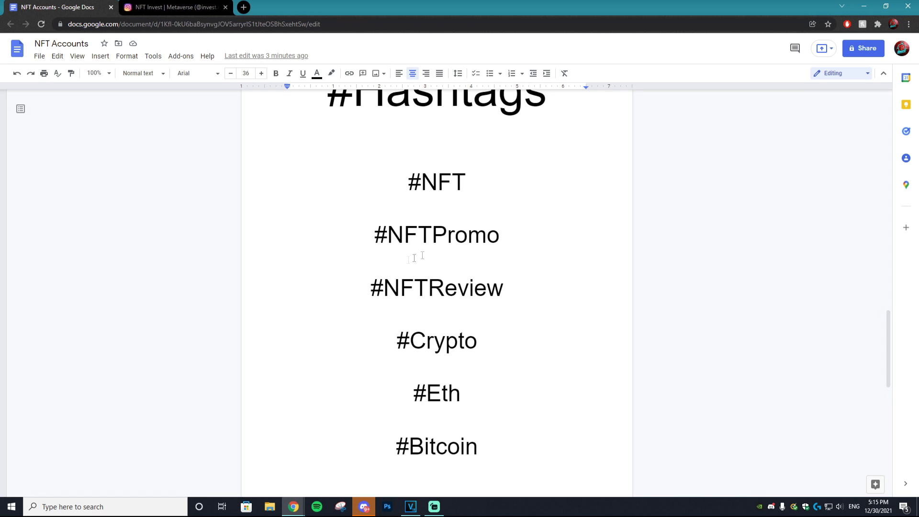
scroll(483, 293, down, 2)
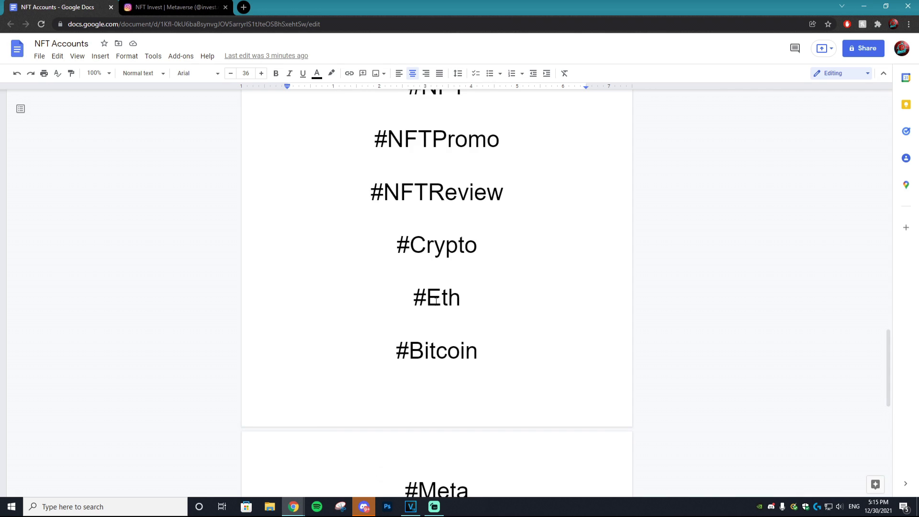
scroll(435, 299, down, 6)
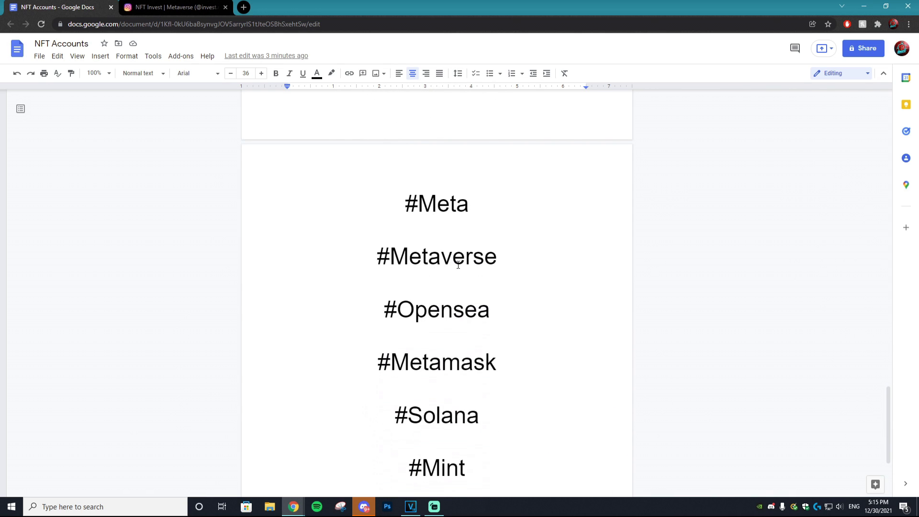
scroll(457, 266, down, 3)
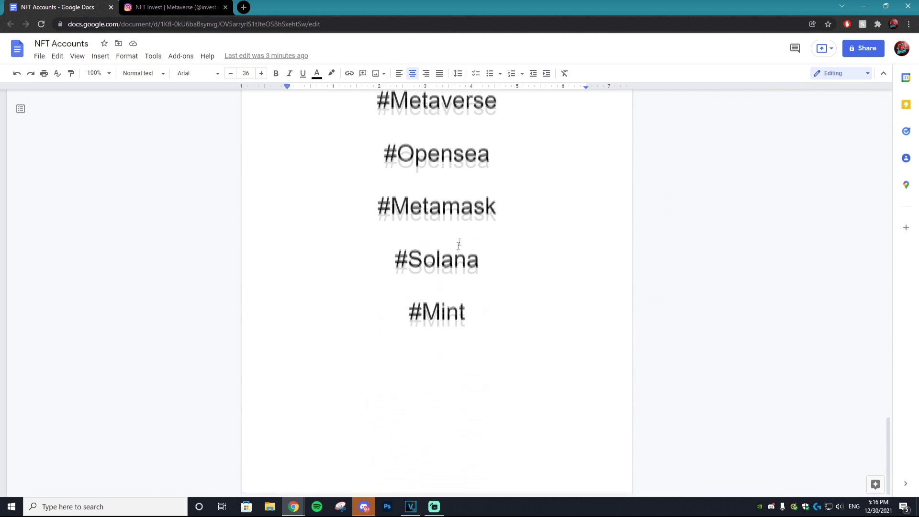
scroll(445, 287, up, 5)
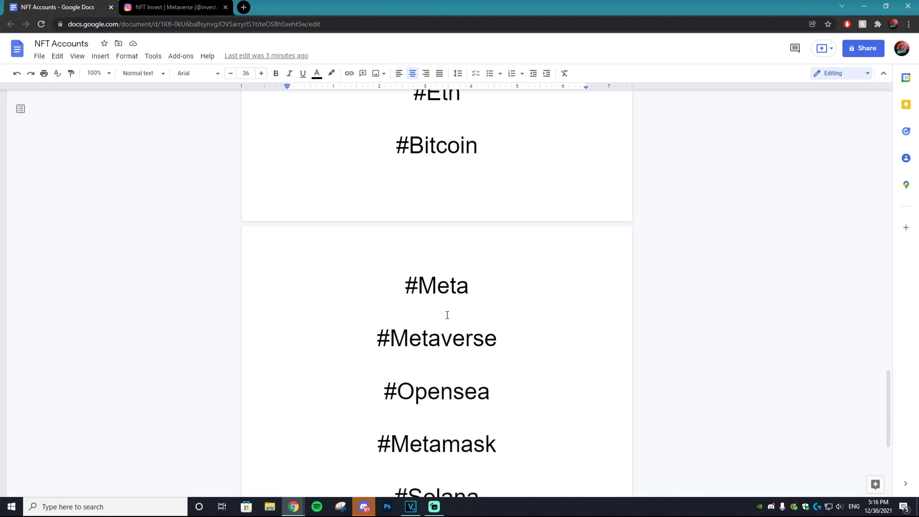
scroll(469, 258, down, 5)
scroll(495, 234, up, 4)
scroll(498, 225, up, 5)
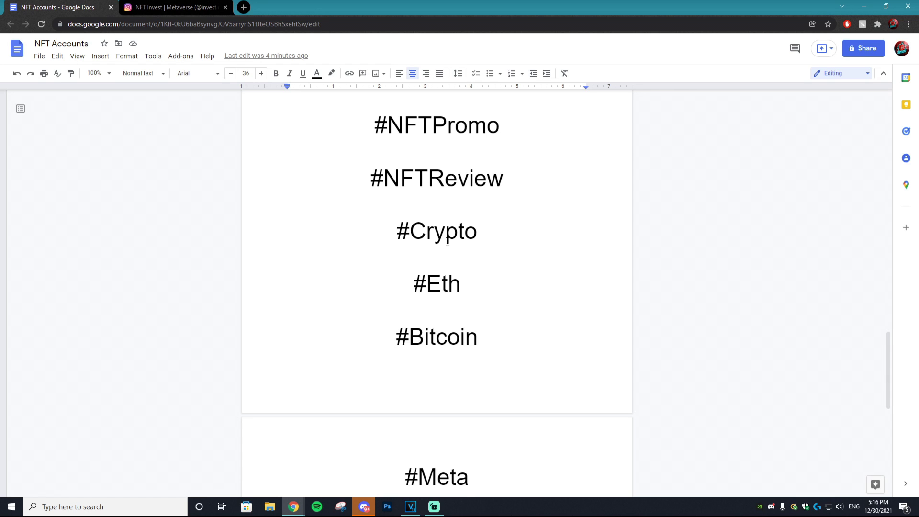
scroll(447, 242, up, 10)
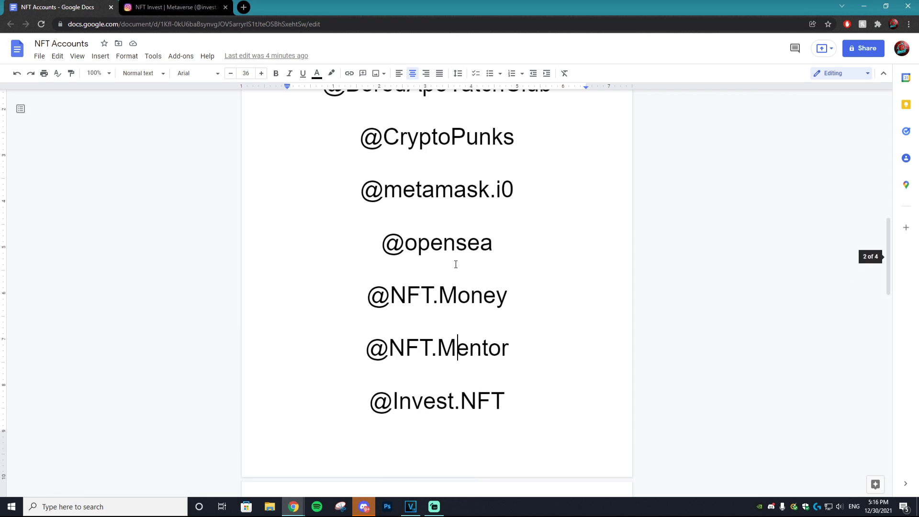
scroll(455, 264, up, 4)
scroll(455, 317, up, 3)
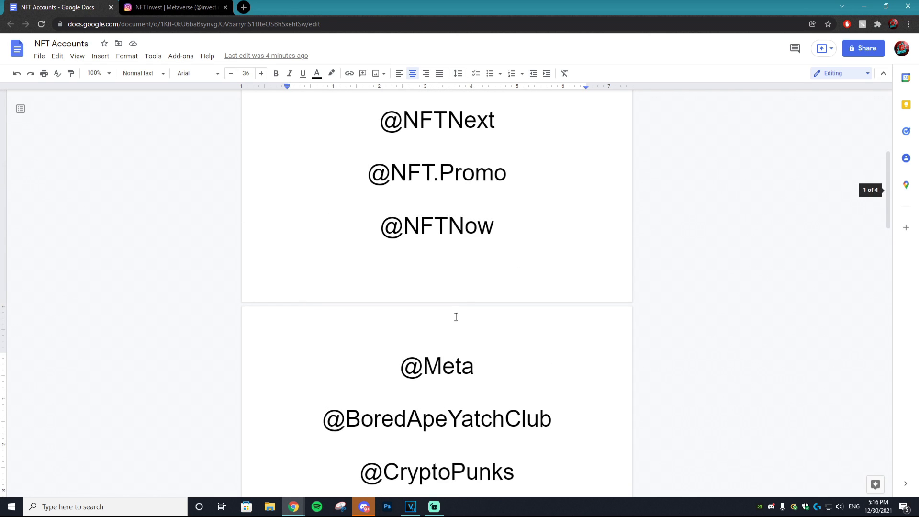
scroll(465, 308, up, 6)
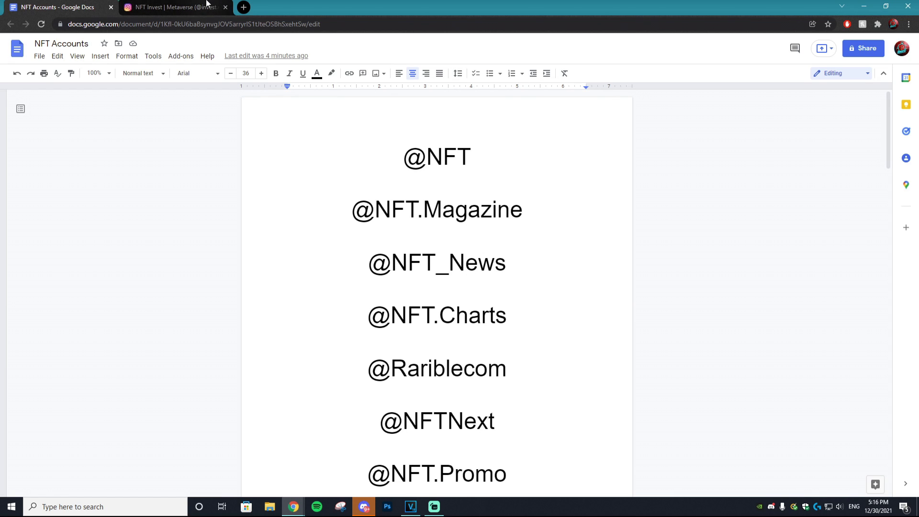
click(192, 7)
Step: Go to the invest.nft account's own profile page through the avatar menu
click(673, 47)
click(613, 69)
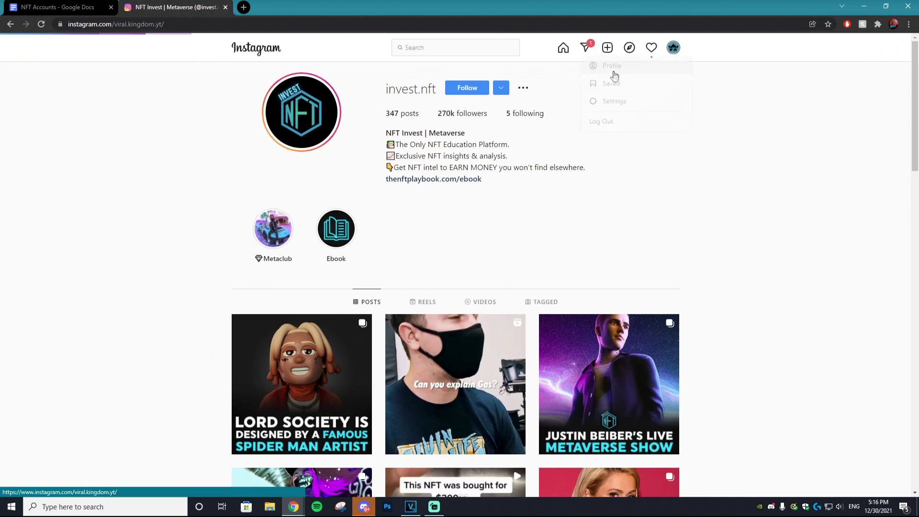